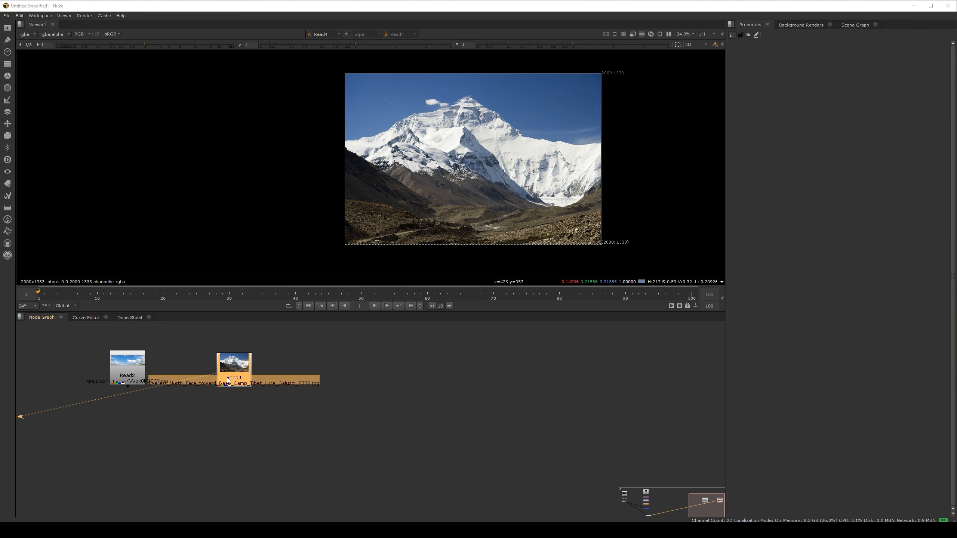
Step: Connect the landscape image Read2 to viewer input 1 and the mountain image Read4 to viewer input 2
{"action": "left_click_drag", "start_coordinate": [226, 379], "coordinate": [232, 379]}
{"action": "left_click", "coordinate": [140, 371]}
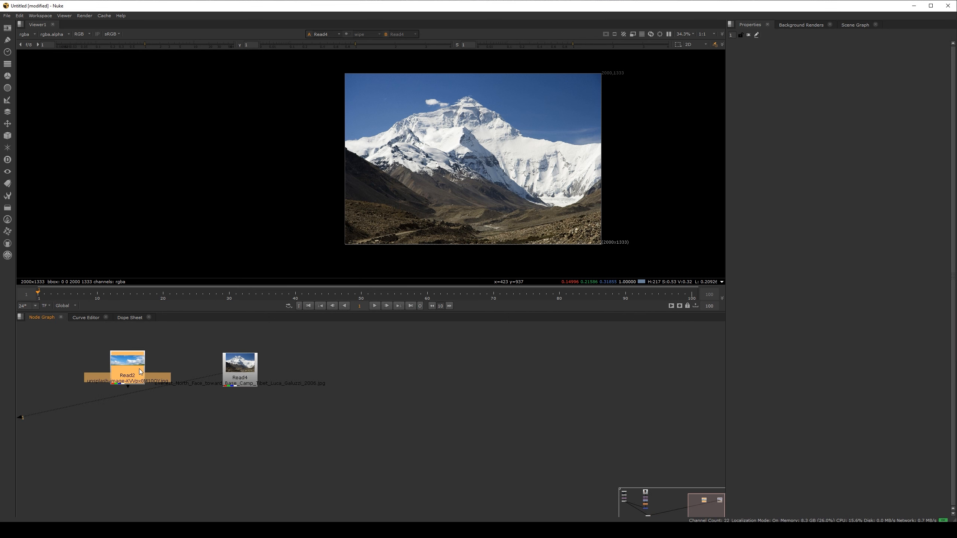
{"action": "key", "text": "1"}
{"action": "left_click", "coordinate": [232, 378]}
{"action": "key", "text": "2"}
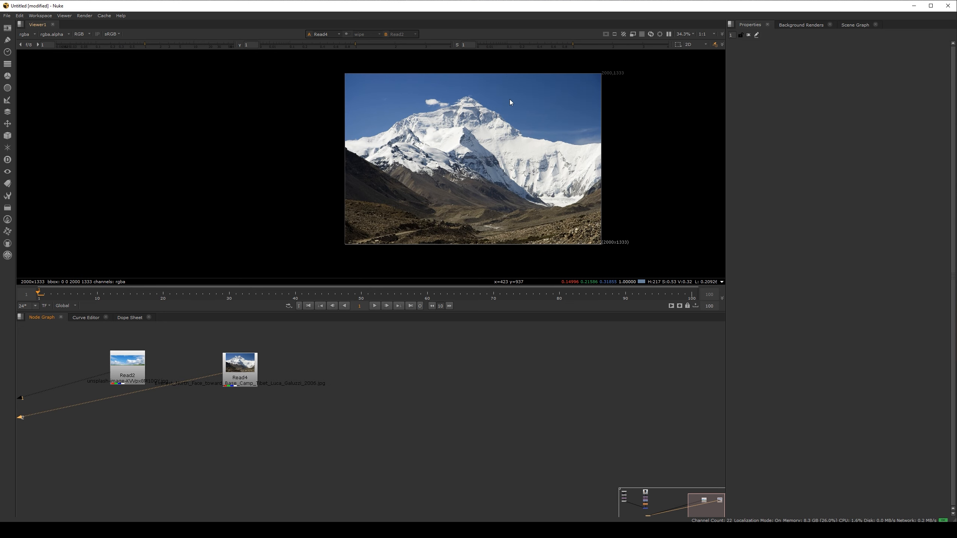
Step: Add a Reformat node after the mountain image Read4
{"action": "left_click", "coordinate": [235, 381]}
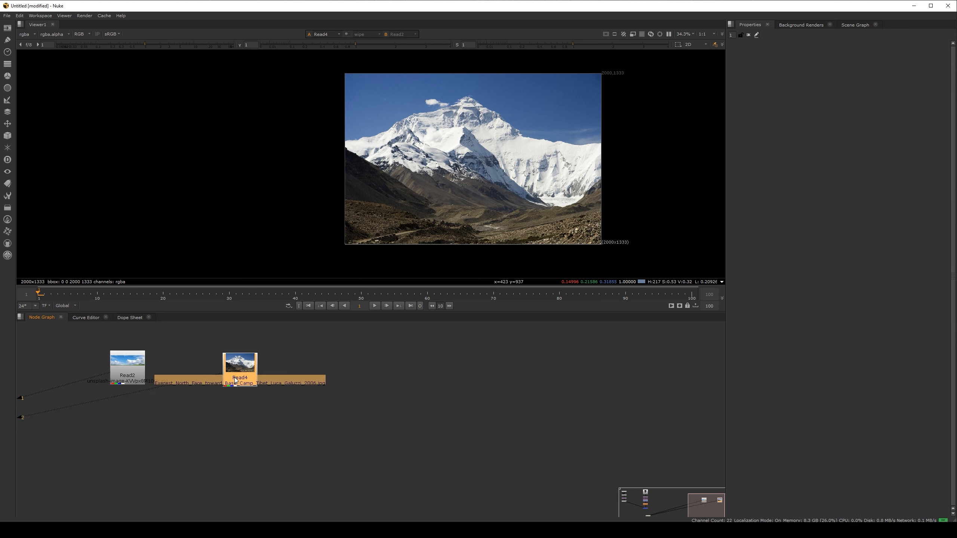
{"action": "key", "text": "Tab"}
{"action": "type", "text": "ref"}
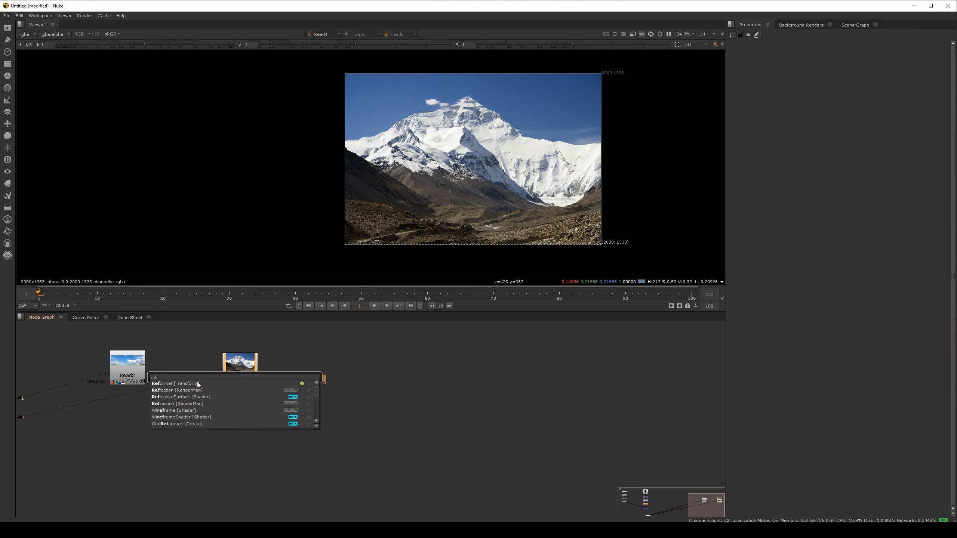
{"action": "left_click", "coordinate": [188, 384]}
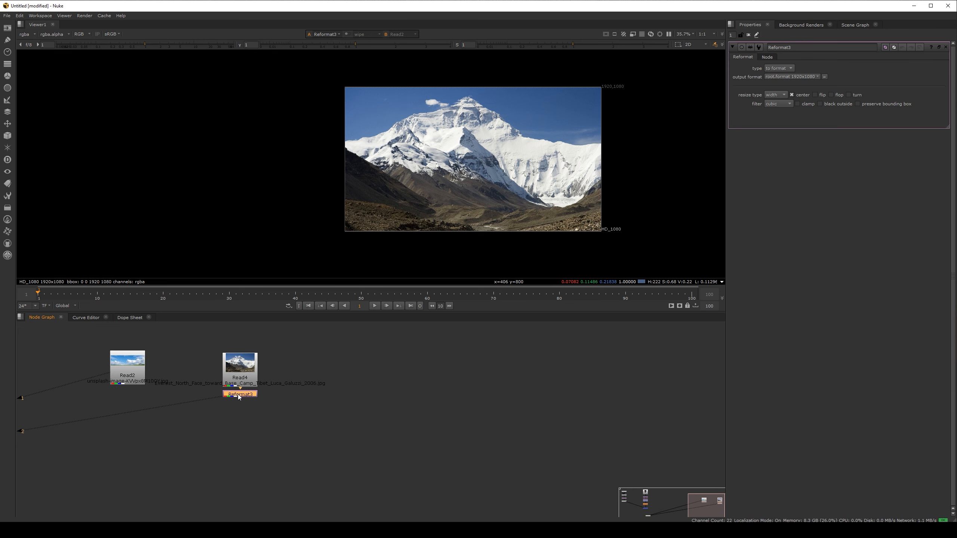
Step: Add a Transform node after the mountain's Reformat, shift the picture to translate y -100, and space the node lower in the graph
{"action": "key", "text": "t"}
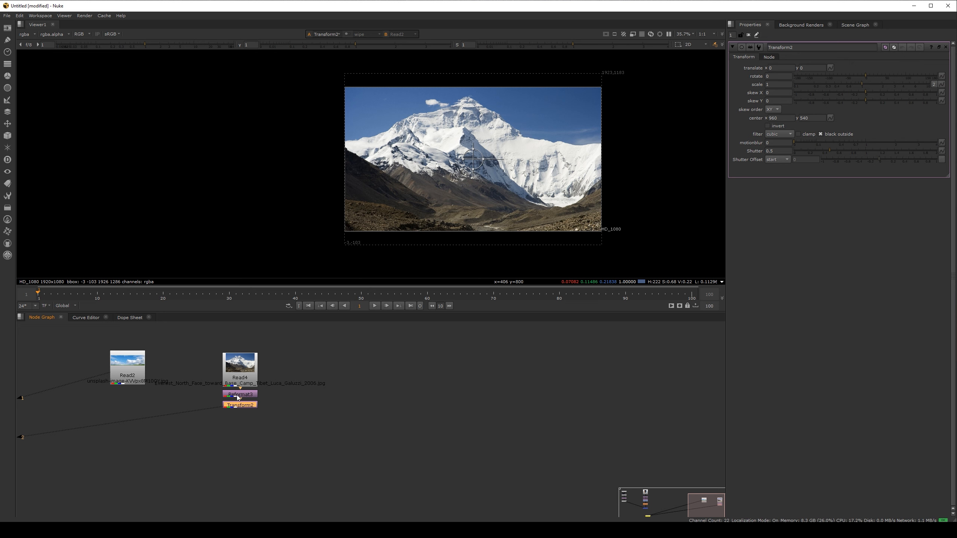
{"action": "left_click_drag", "start_coordinate": [473, 159], "coordinate": [473, 173]}
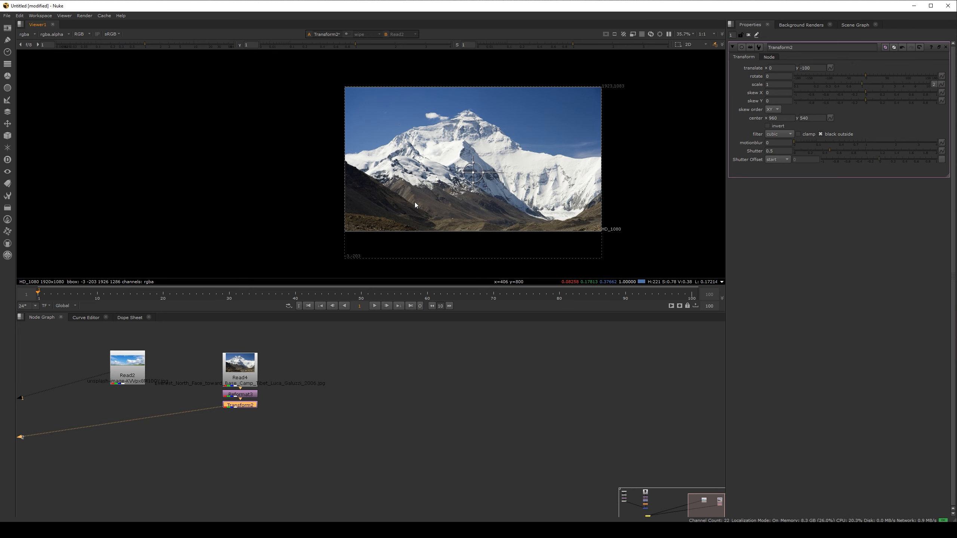
{"action": "left_click_drag", "start_coordinate": [232, 405], "coordinate": [231, 414]}
{"action": "left_click", "coordinate": [241, 373]}
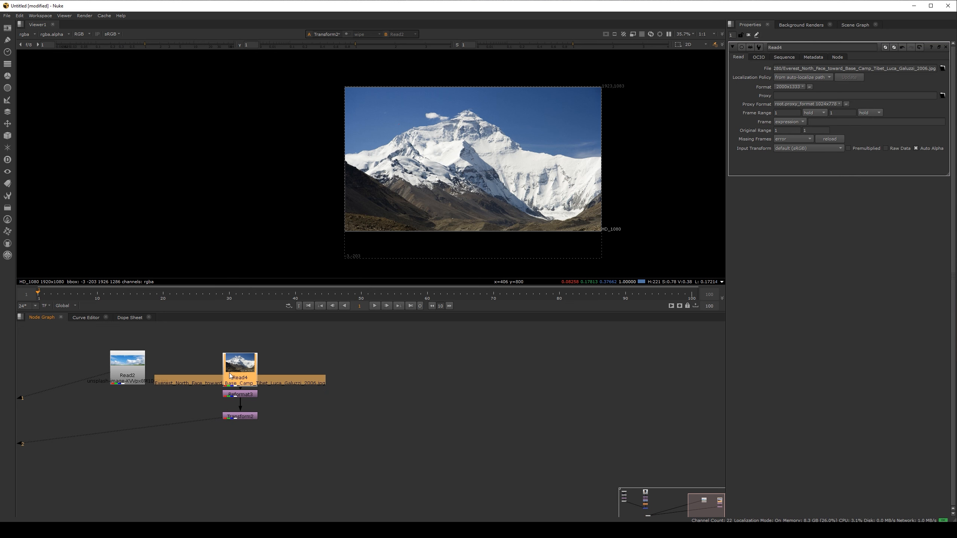
Step: Try to add a Merge node below the mountain branch's Transform
{"action": "left_click", "coordinate": [245, 446]}
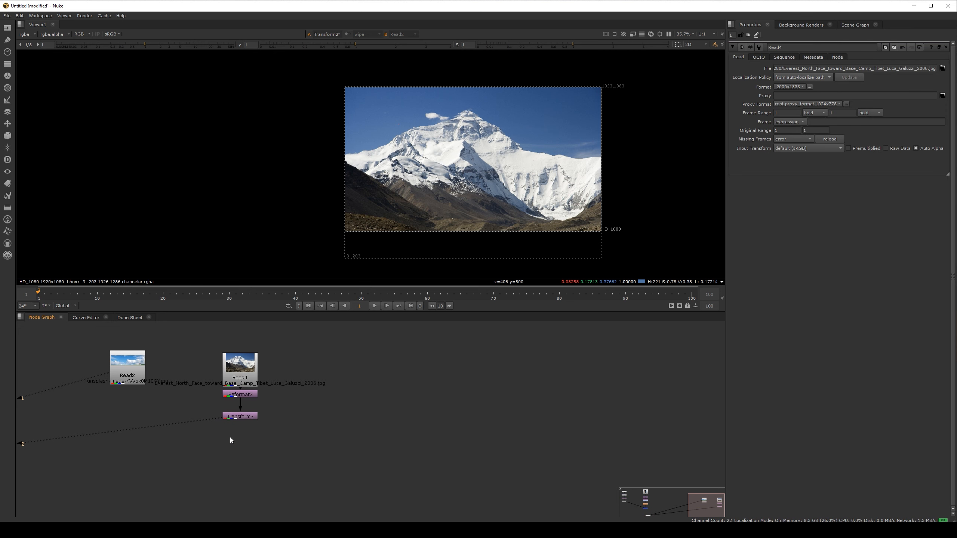
{"action": "key", "text": "Tab"}
{"action": "key", "text": "Escape"}
{"action": "key", "text": "Tab"}
{"action": "type", "text": "meg"}
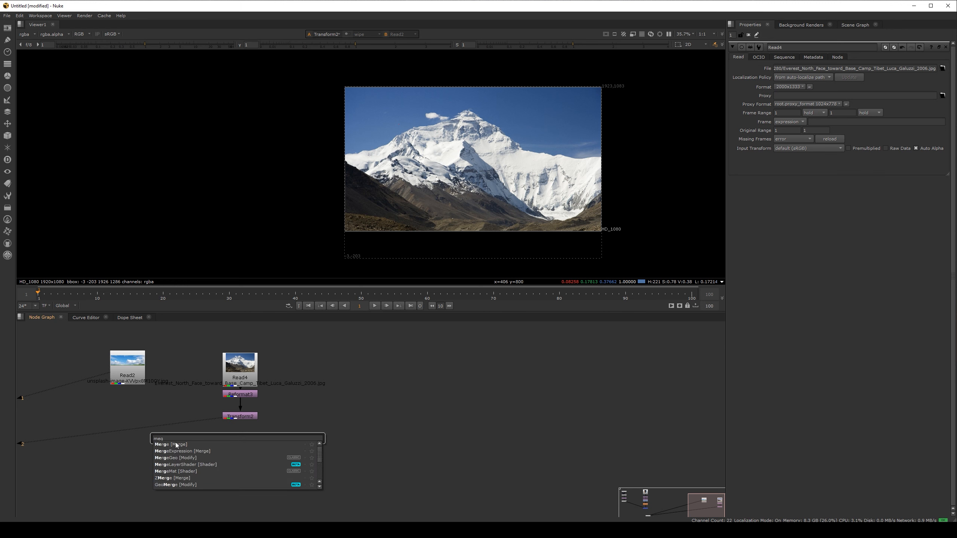
{"action": "key", "text": "Return"}
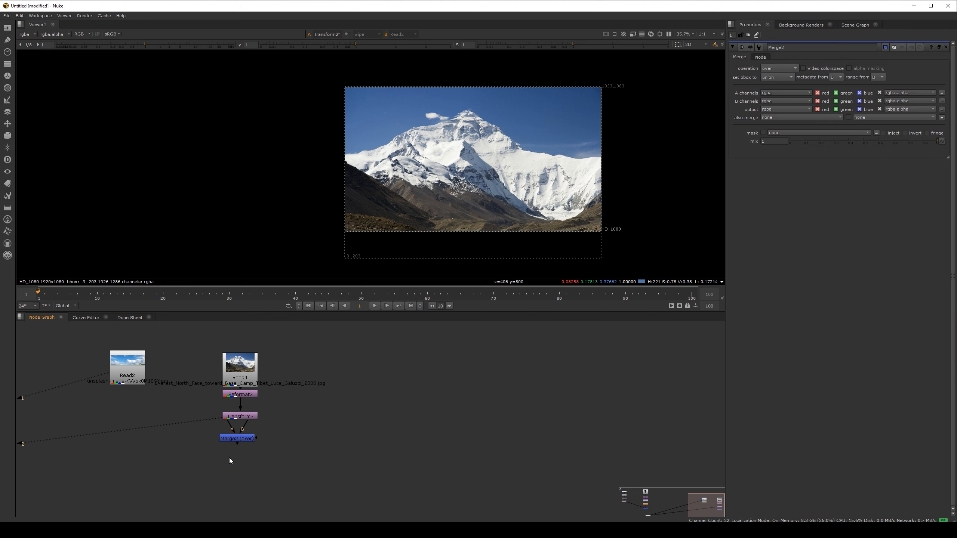
Step: Create a Merge node with its B input on the mountain's Transform and its A input on the landscape image Read2
{"action": "key", "text": "m"}
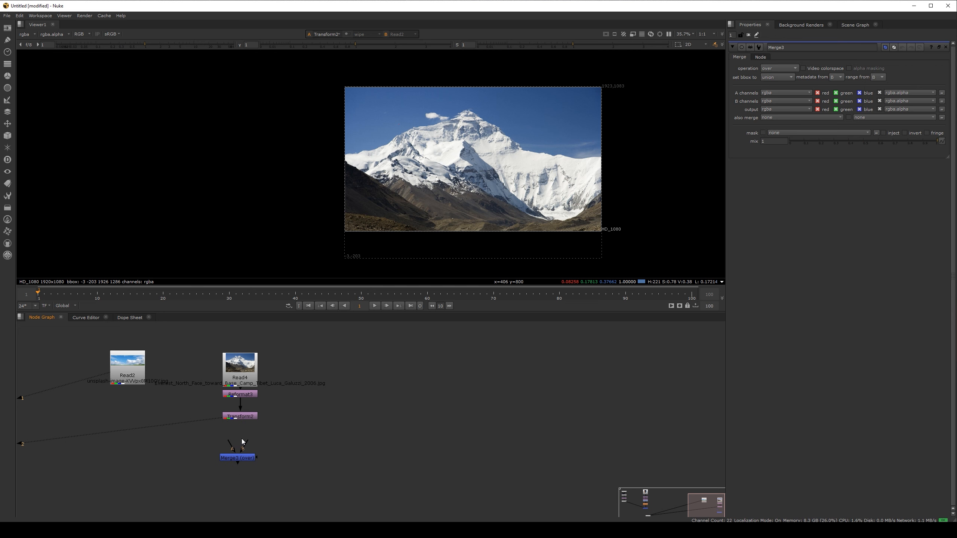
{"action": "left_click_drag", "start_coordinate": [243, 449], "coordinate": [240, 416]}
{"action": "left_click_drag", "start_coordinate": [238, 457], "coordinate": [127, 369]}
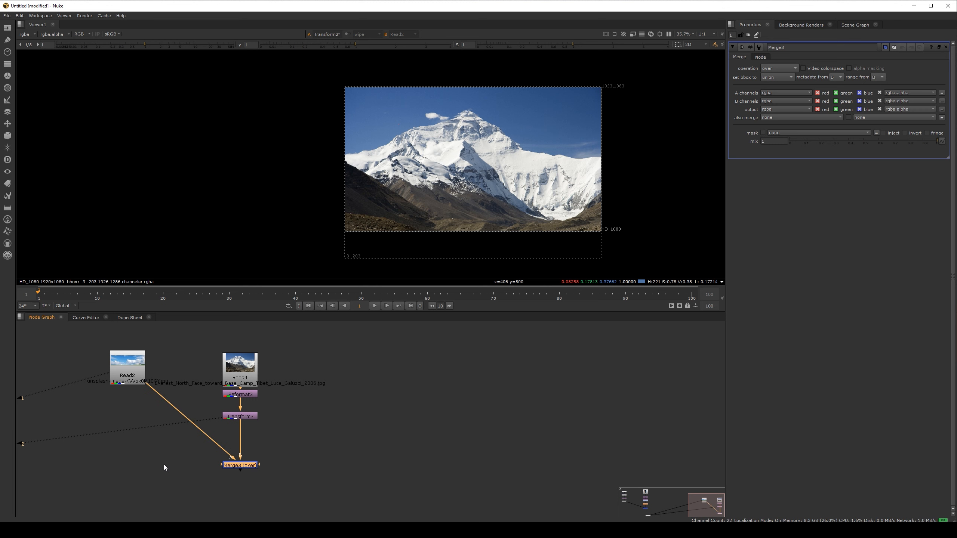
Step: Insert a Reformat node between the landscape image Read2 and the Merge, and view the Merge result through viewer input 1
{"action": "left_click", "coordinate": [133, 377]}
{"action": "key", "text": "Tab"}
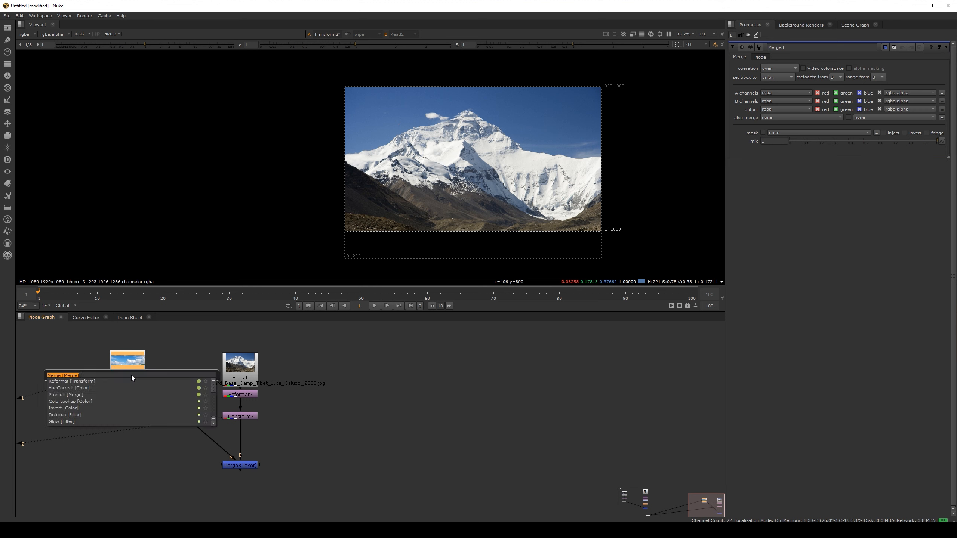
{"action": "type", "text": "refor"}
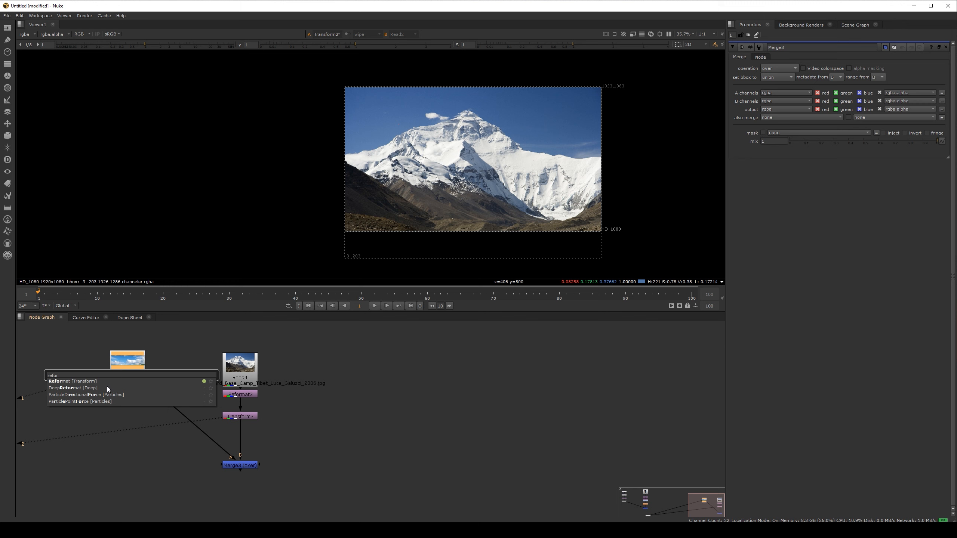
{"action": "left_click", "coordinate": [81, 382]}
{"action": "left_click_drag", "start_coordinate": [130, 395], "coordinate": [129, 399]}
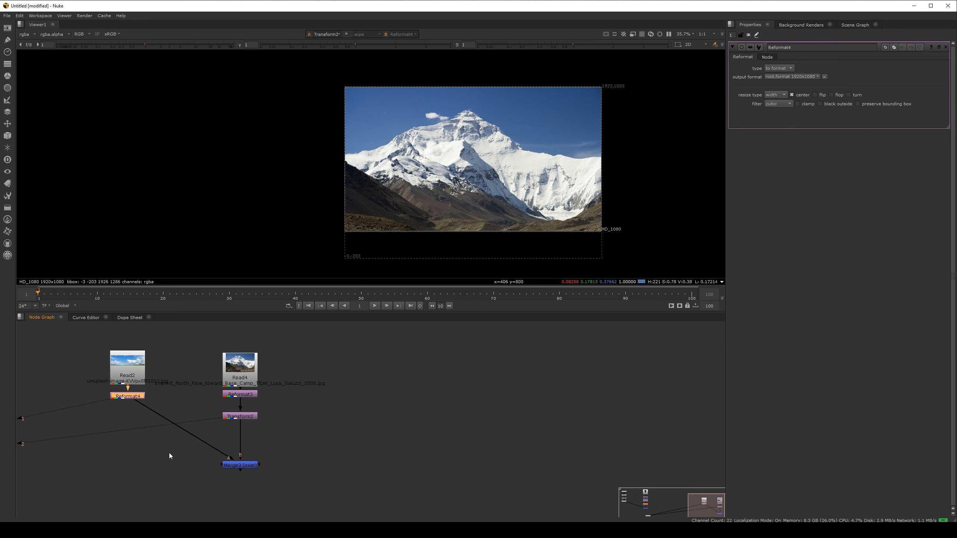
{"action": "left_click", "coordinate": [237, 466]}
{"action": "key", "text": "1"}
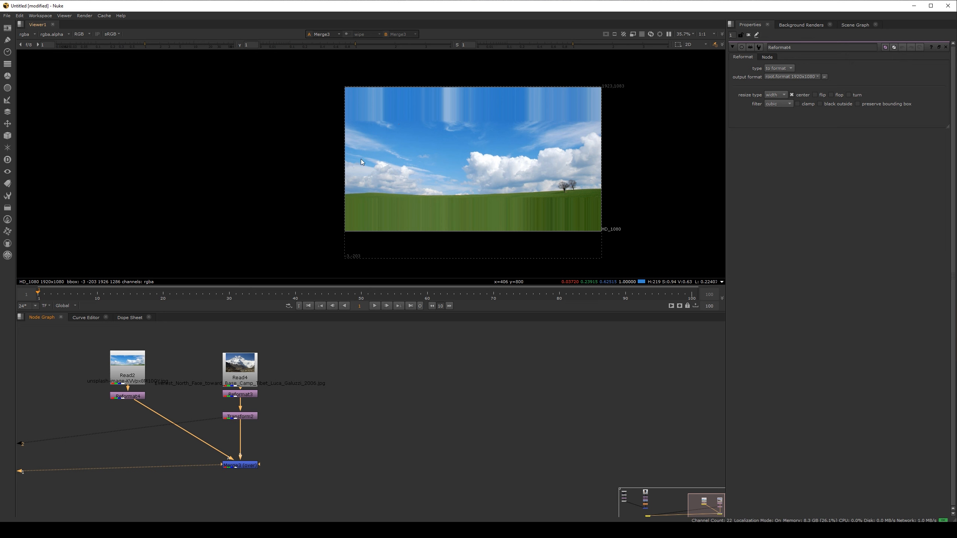
Step: Add a Transform after the landscape's Reformat, with scale about 2.15 and translate x 480, y 360
{"action": "key", "text": "t"}
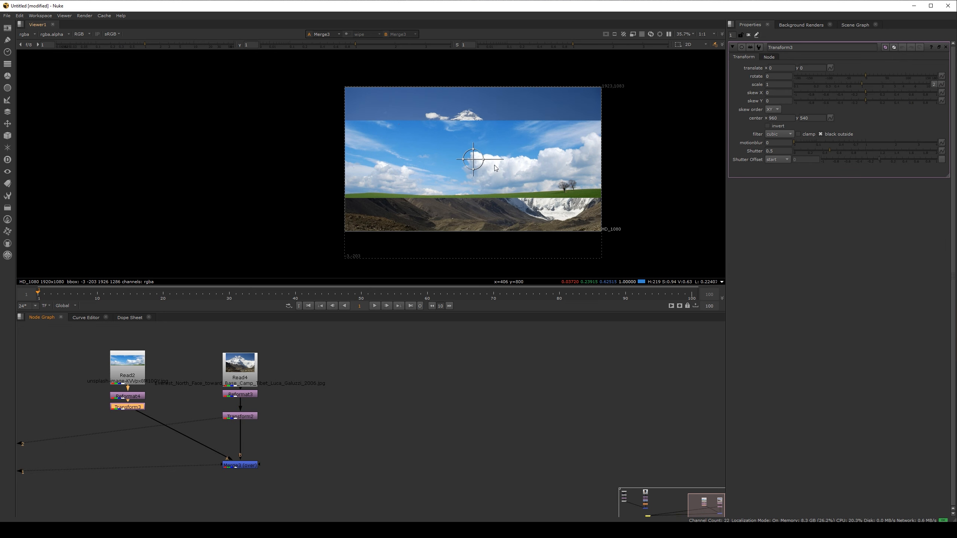
{"action": "left_click_drag", "start_coordinate": [864, 84], "coordinate": [884, 85]}
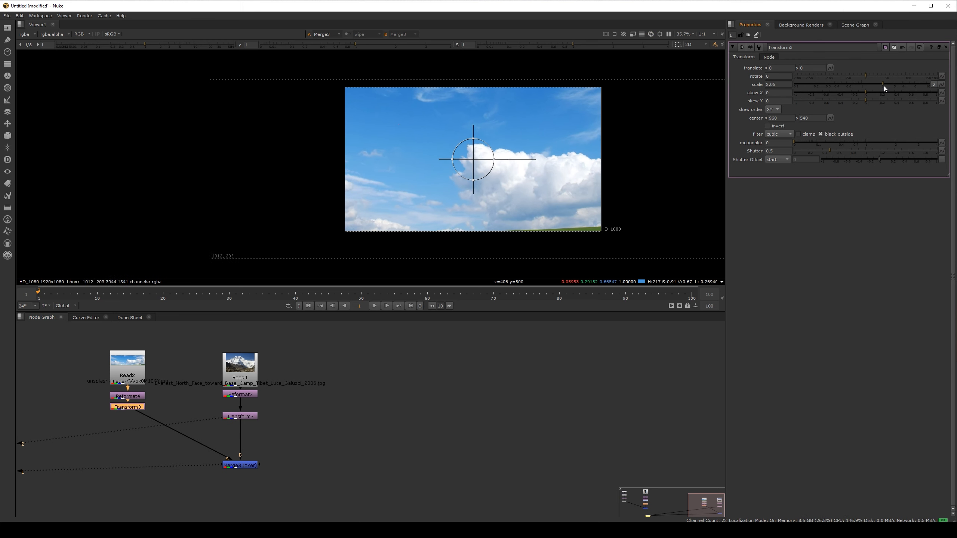
{"action": "left_click_drag", "start_coordinate": [476, 158], "coordinate": [535, 114]}
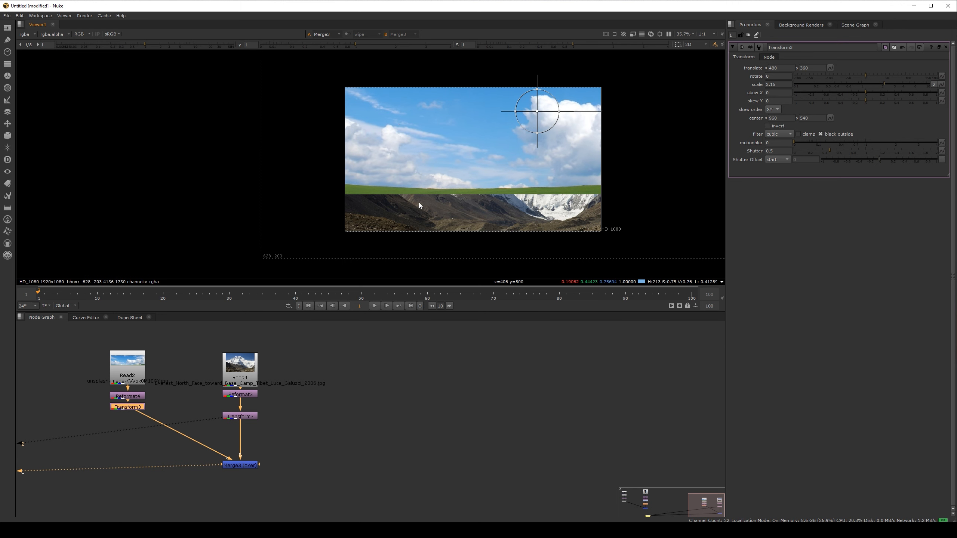
Step: View the mountain branch's Transform through viewer input 2 and create an unconnected Roto node beside the branch
{"action": "left_click", "coordinate": [249, 417]}
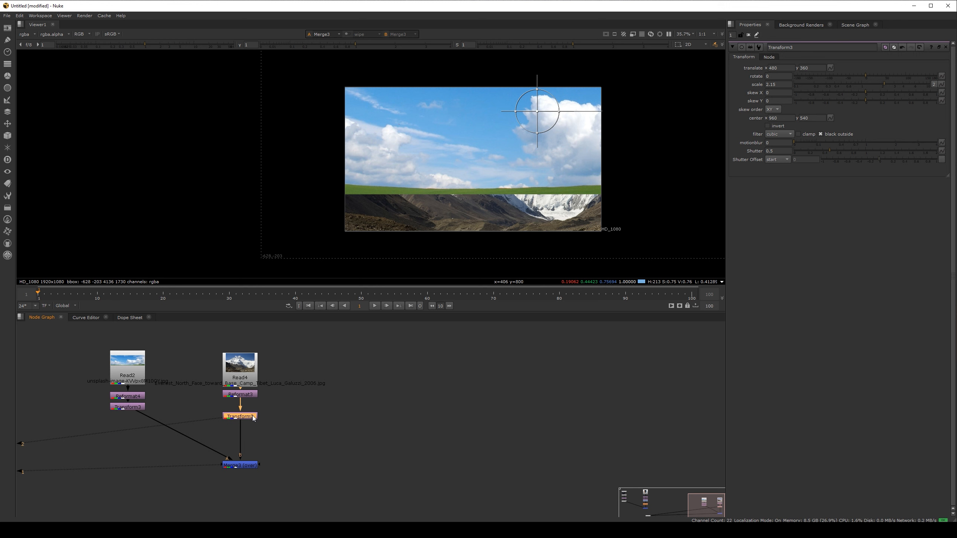
{"action": "key", "text": "2"}
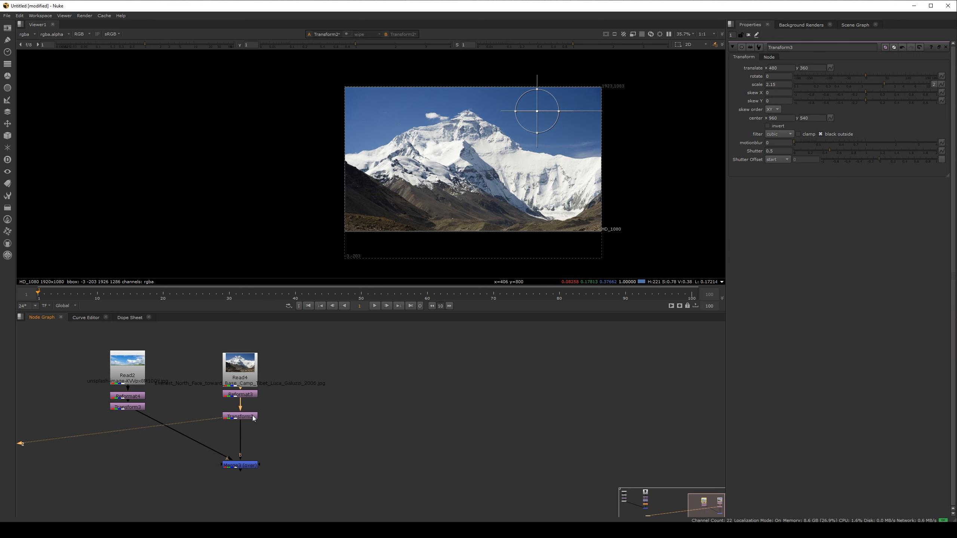
{"action": "left_click", "coordinate": [294, 443]}
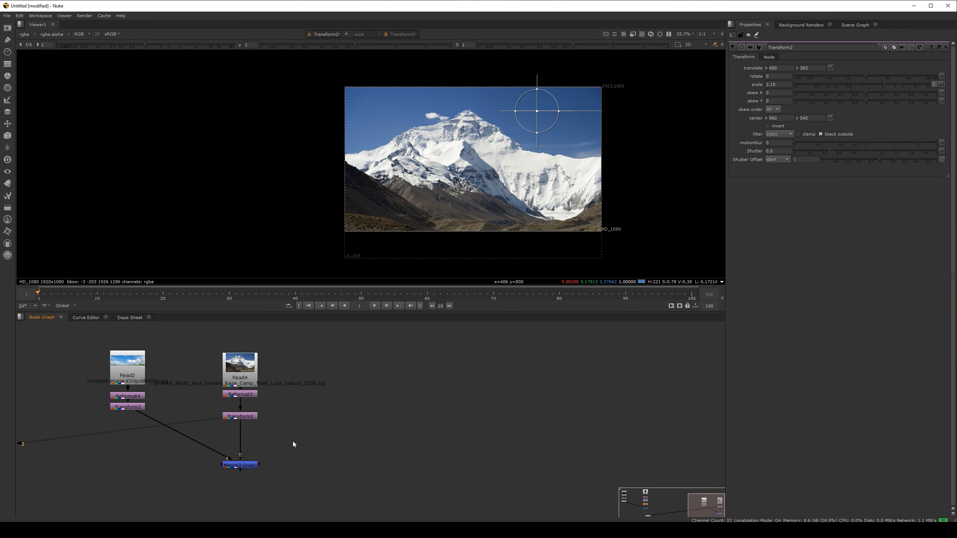
{"action": "key", "text": "o"}
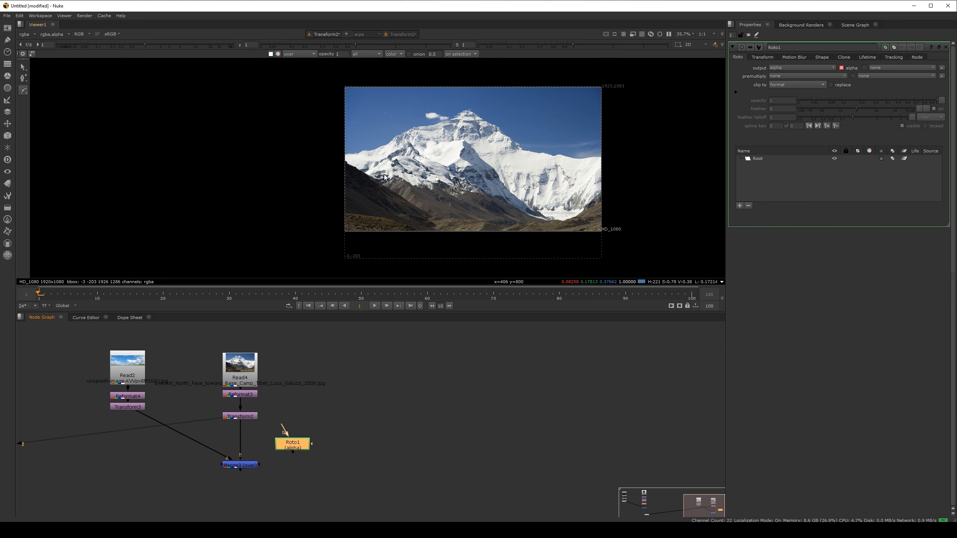
Step: Trace the mountain's ridge line with a Bezier shape from the image's left edge over the summit to just past its right edge
{"action": "scroll", "coordinate": [366, 142], "scroll_direction": "up", "scroll_amount": 6}
{"action": "scroll", "coordinate": [337, 168], "scroll_direction": "up", "scroll_amount": 2}
{"action": "left_click", "coordinate": [295, 163]}
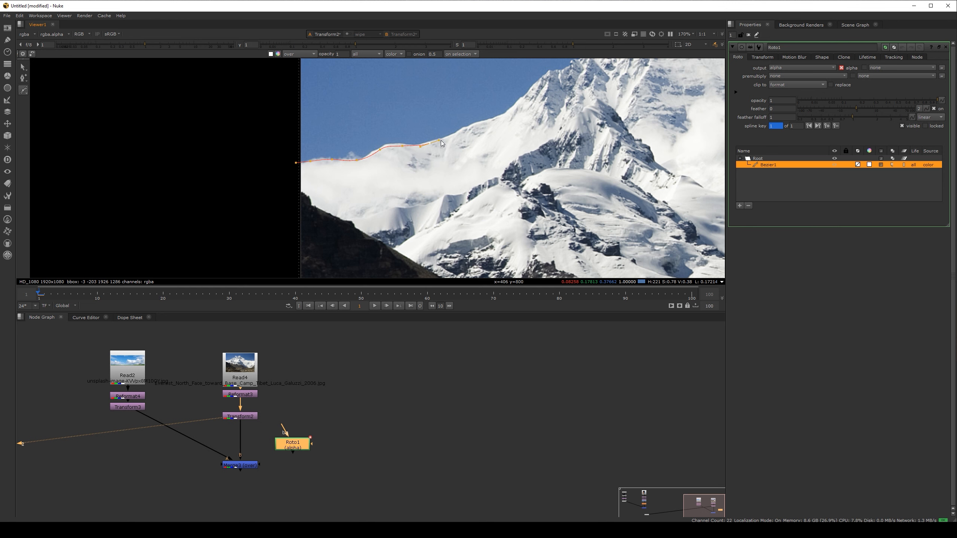
{"action": "middle_click_drag", "start_coordinate": [512, 108], "coordinate": [326, 169]}
{"action": "left_click", "coordinate": [336, 158]}
{"action": "left_click", "coordinate": [363, 134]}
{"action": "left_click", "coordinate": [386, 127]}
{"action": "left_click", "coordinate": [414, 111]}
{"action": "left_click", "coordinate": [437, 100]}
{"action": "left_click", "coordinate": [450, 94]}
{"action": "left_click", "coordinate": [470, 93]}
{"action": "middle_click_drag", "start_coordinate": [504, 94], "coordinate": [279, 152]}
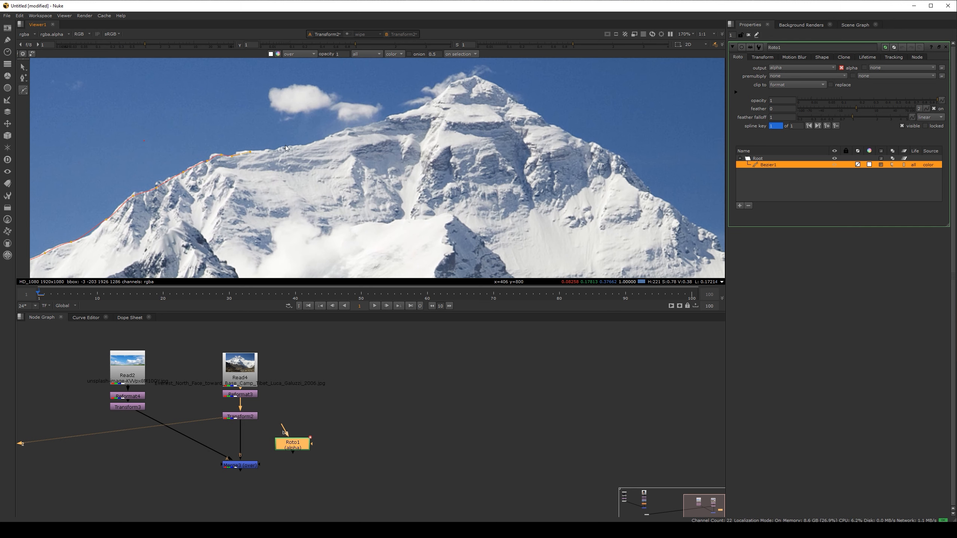
{"action": "left_click_drag", "start_coordinate": [283, 149], "coordinate": [338, 134]}
{"action": "left_click", "coordinate": [367, 125]}
{"action": "left_click", "coordinate": [398, 116]}
{"action": "left_click", "coordinate": [425, 105]}
{"action": "middle_click_drag", "start_coordinate": [486, 81], "coordinate": [395, 88]}
{"action": "left_click", "coordinate": [432, 111]}
{"action": "left_click", "coordinate": [447, 122]}
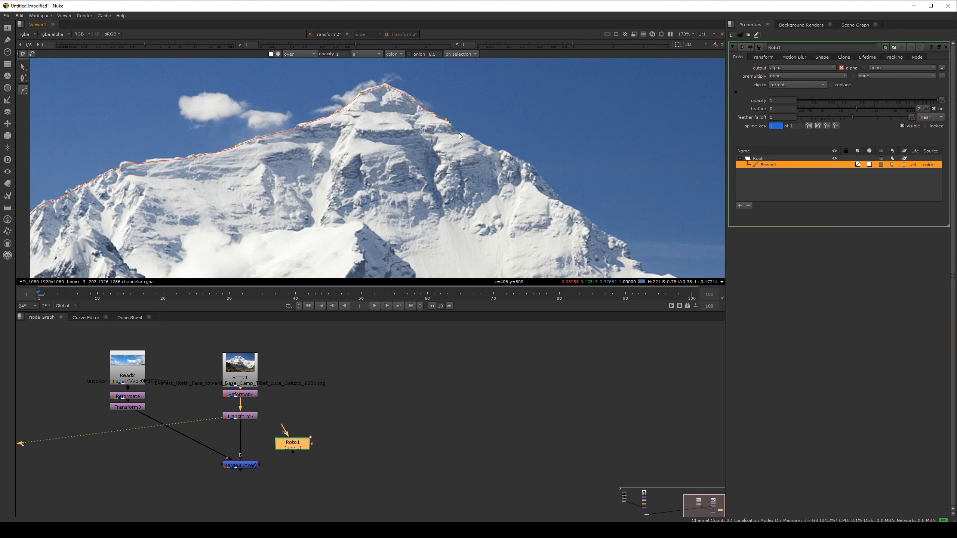
{"action": "middle_click_drag", "start_coordinate": [464, 134], "coordinate": [378, 80]}
{"action": "left_click", "coordinate": [443, 110]}
{"action": "left_click", "coordinate": [462, 132]}
{"action": "left_click", "coordinate": [499, 164]}
{"action": "left_click", "coordinate": [535, 189]}
{"action": "middle_click_drag", "start_coordinate": [561, 217], "coordinate": [307, 152]}
{"action": "left_click", "coordinate": [394, 166]}
{"action": "middle_click_drag", "start_coordinate": [486, 175], "coordinate": [341, 172]}
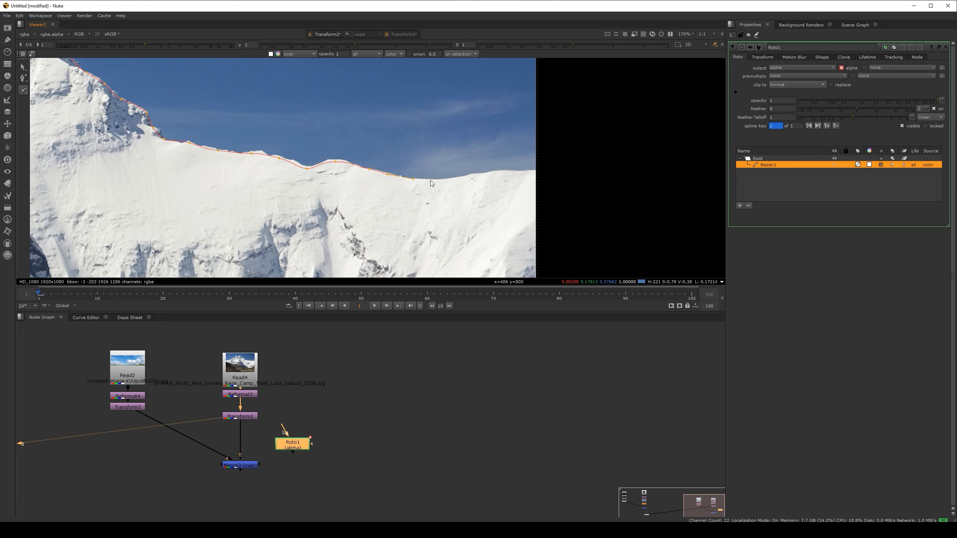
{"action": "left_click", "coordinate": [557, 182]}
Step: Close the Bezier shape with two corner points below the frame so it encloses the whole mountain
{"action": "scroll", "coordinate": [573, 154], "scroll_direction": "down", "scroll_amount": 7}
{"action": "left_click", "coordinate": [582, 246]}
{"action": "left_click", "coordinate": [287, 239]}
{"action": "left_click", "coordinate": [307, 157]}
Step: Connect the Merge node's mask input to the Roto node and view the masked Merge result
{"action": "left_click_drag", "start_coordinate": [261, 464], "coordinate": [342, 441]}
{"action": "left_click_drag", "start_coordinate": [280, 442], "coordinate": [186, 482]}
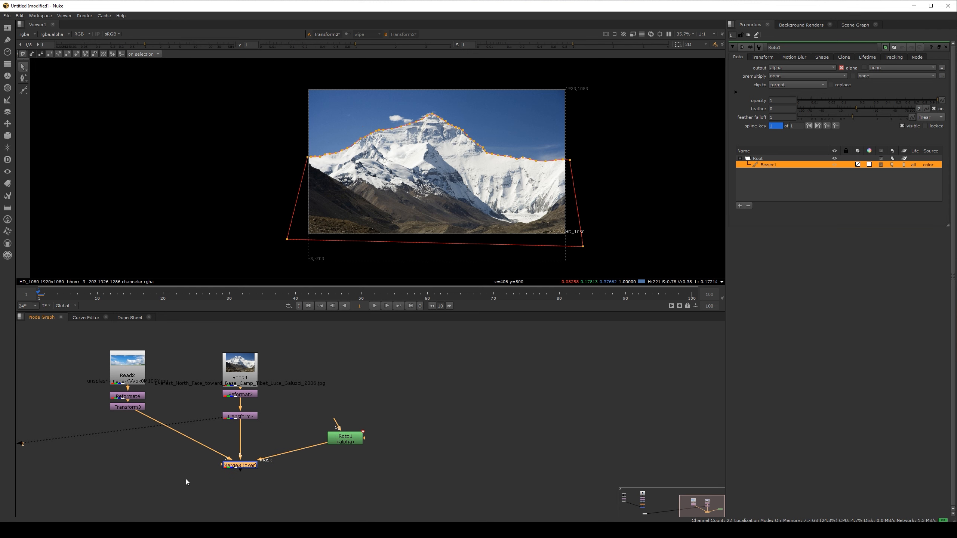
{"action": "key", "text": "1"}
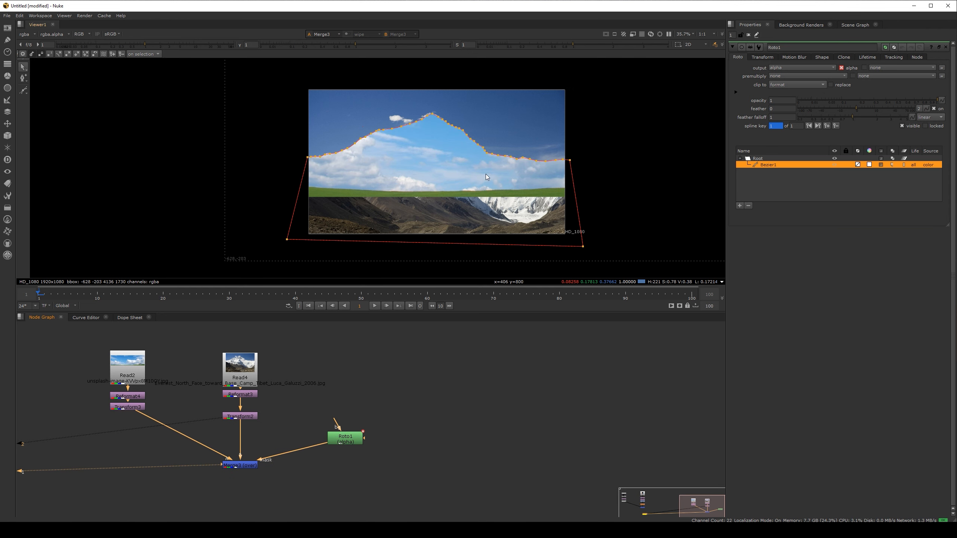
Step: View the Roto node's output and toggle the viewer between its alpha channel and RGB to examine the mask
{"action": "left_click_drag", "start_coordinate": [345, 439], "coordinate": [358, 423]}
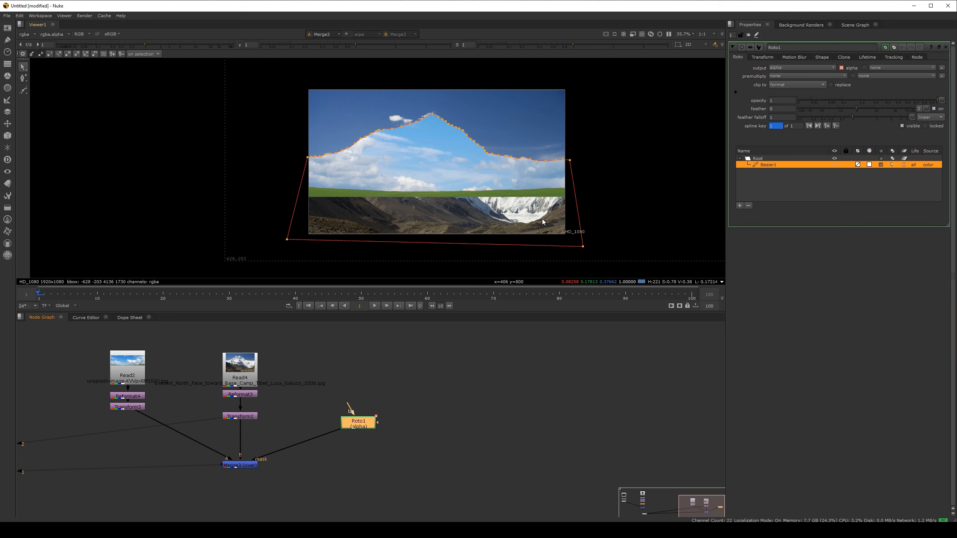
{"action": "key", "text": "1"}
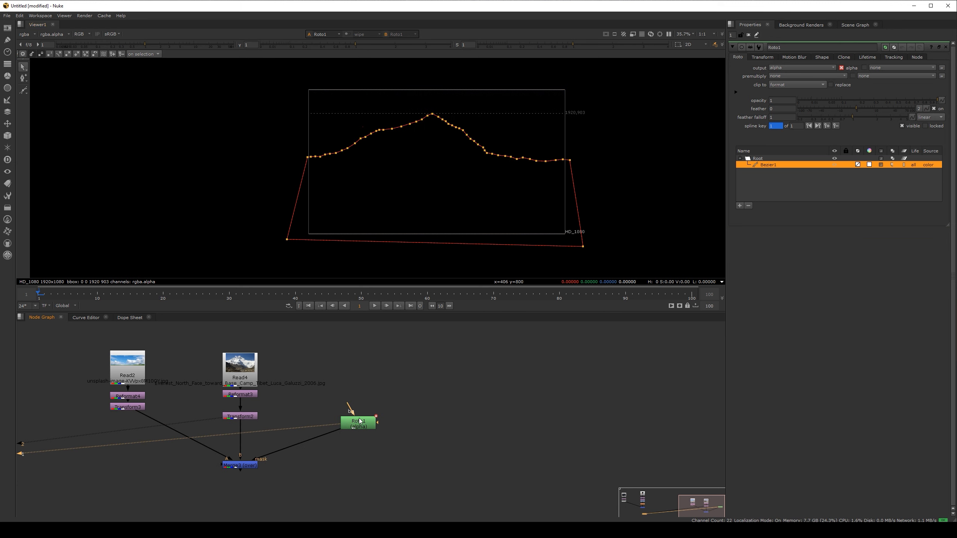
{"action": "left_click", "coordinate": [419, 181]}
{"action": "key", "text": "a"}
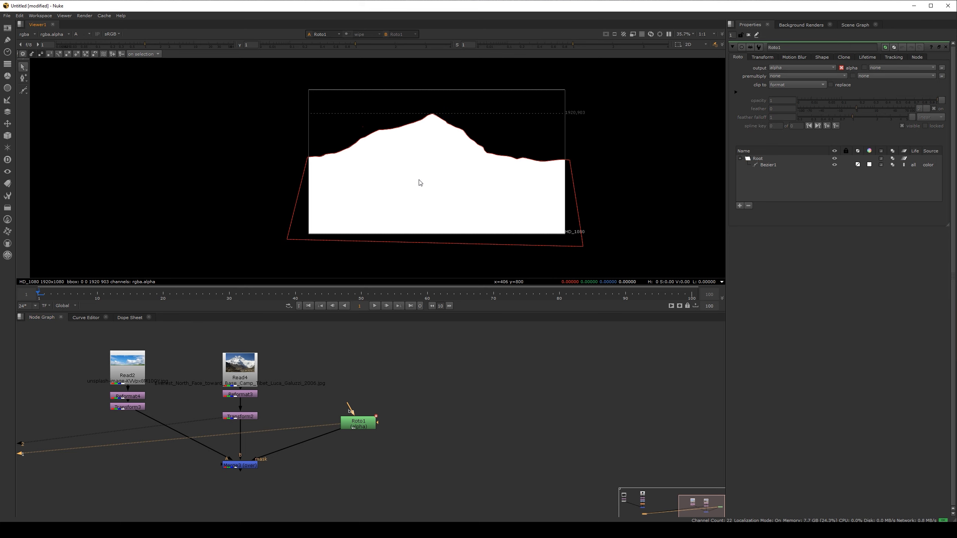
{"action": "key", "text": "a"}
{"action": "key", "text": "a"}
{"action": "key", "text": "a"}
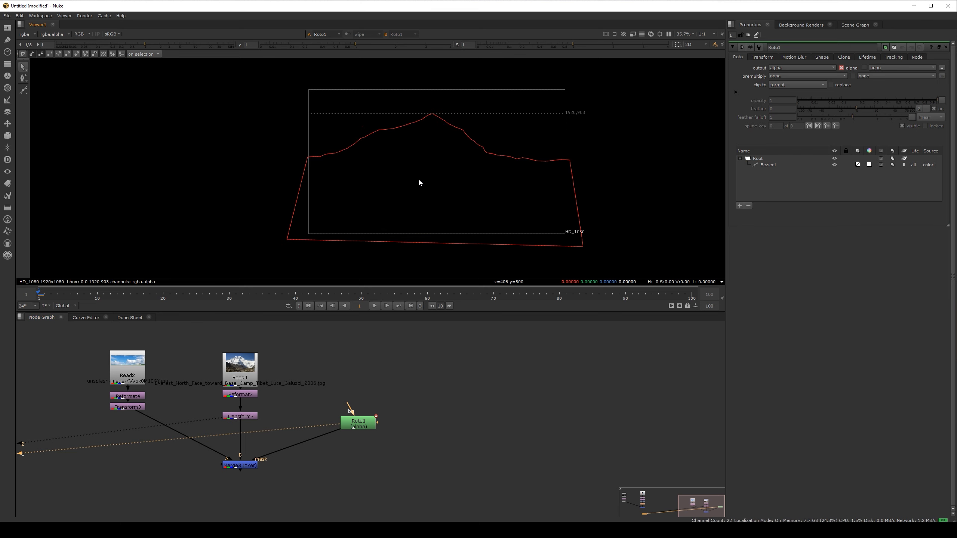
Step: Show the Roto's Alpha channel, restore the RGB display, and view the Merge result again
{"action": "left_click", "coordinate": [81, 34]}
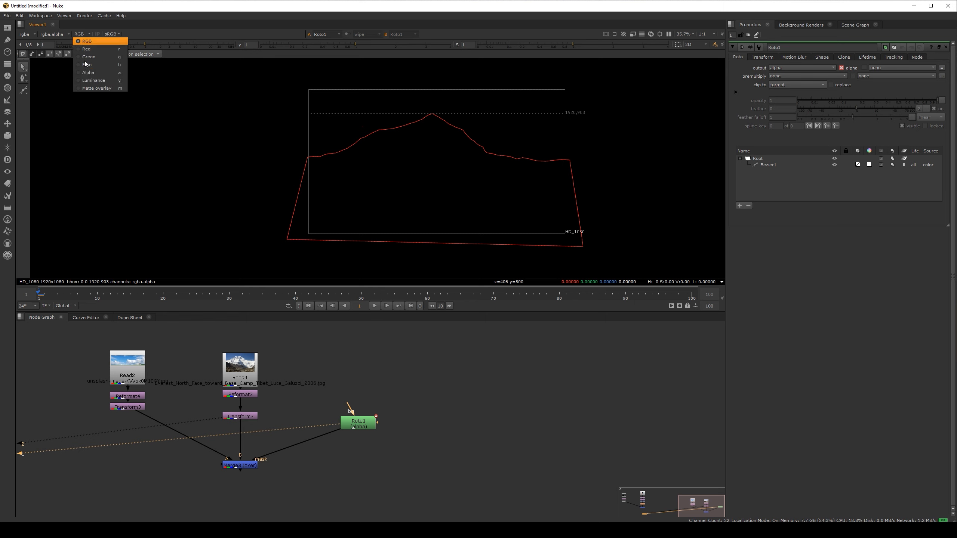
{"action": "left_click", "coordinate": [89, 72]}
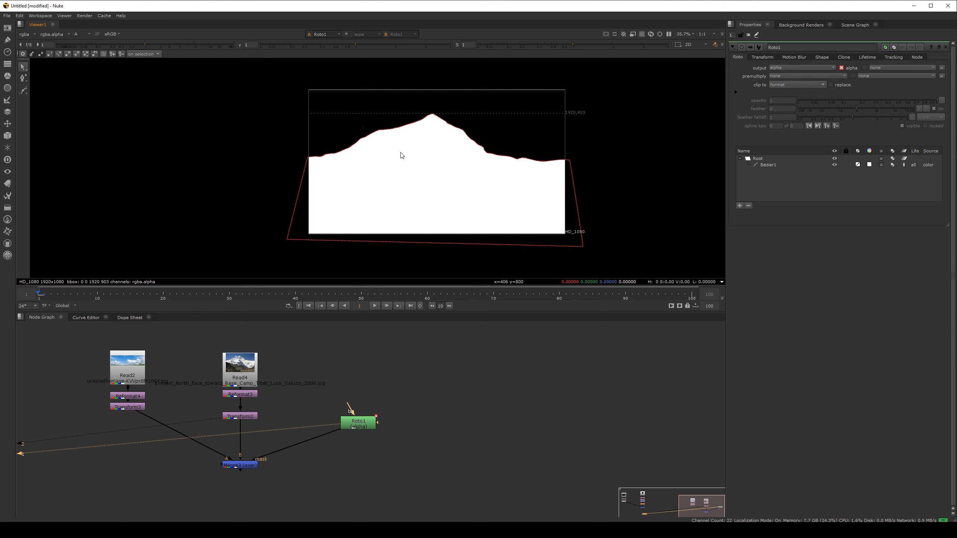
{"action": "left_click", "coordinate": [81, 34]}
{"action": "left_click", "coordinate": [83, 42]}
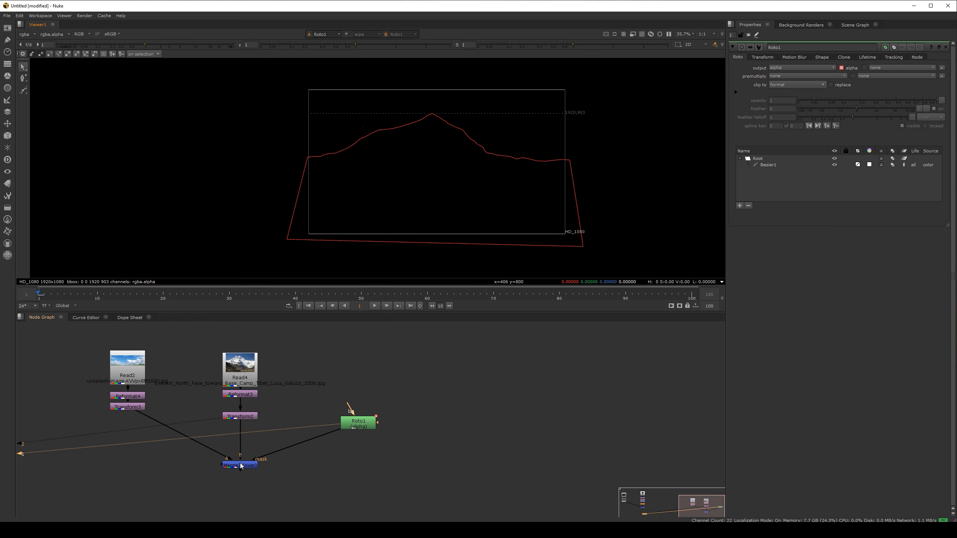
{"action": "left_click_drag", "start_coordinate": [202, 471], "coordinate": [265, 487]}
{"action": "key", "text": "1"}
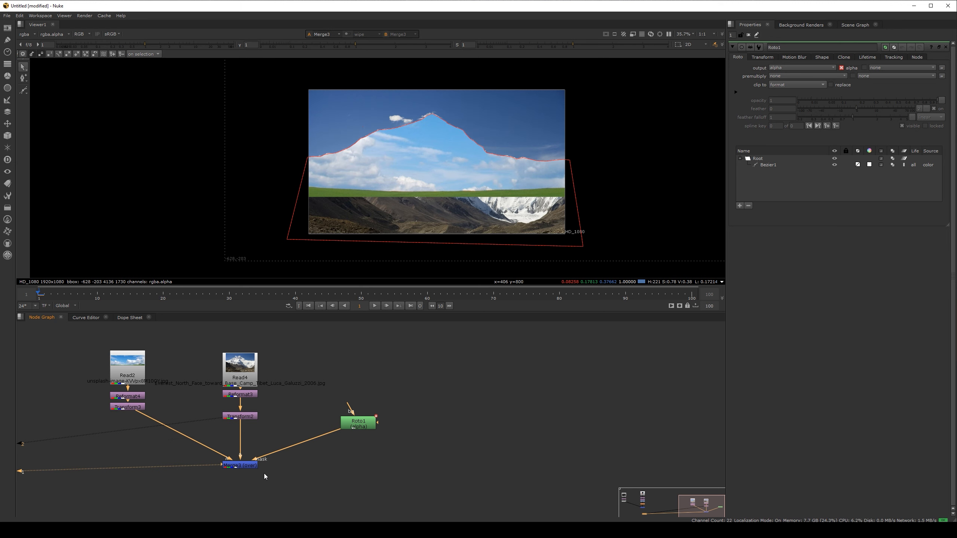
Step: Insert an Invert node between the Roto node and the Merge mask input to reverse the mask
{"action": "left_click_drag", "start_coordinate": [355, 430], "coordinate": [345, 423]}
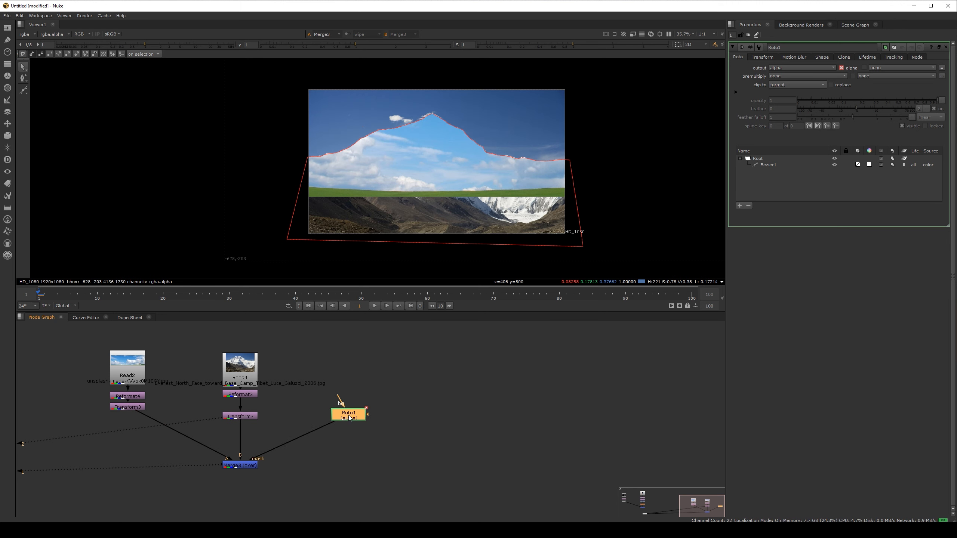
{"action": "key", "text": "Tab"}
{"action": "type", "text": "inver"}
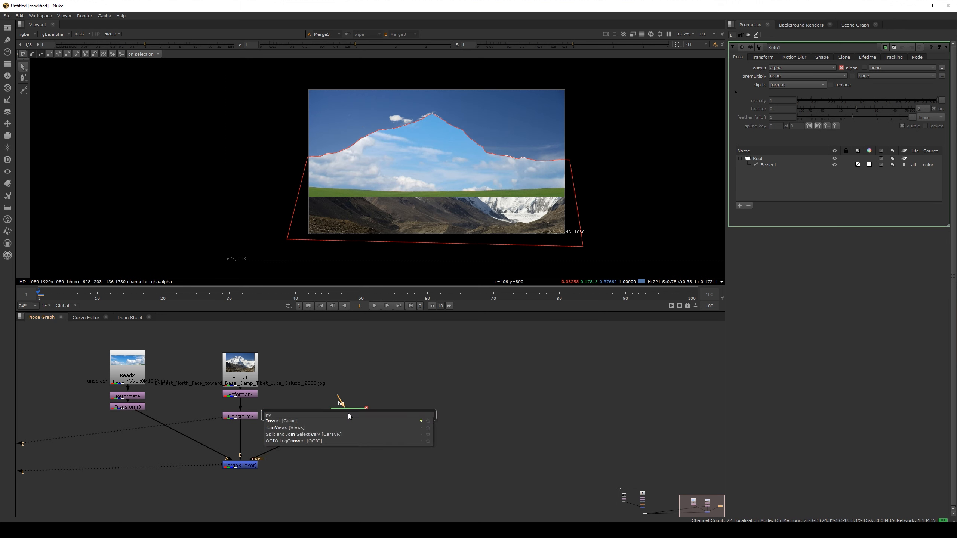
{"action": "left_click", "coordinate": [295, 420]}
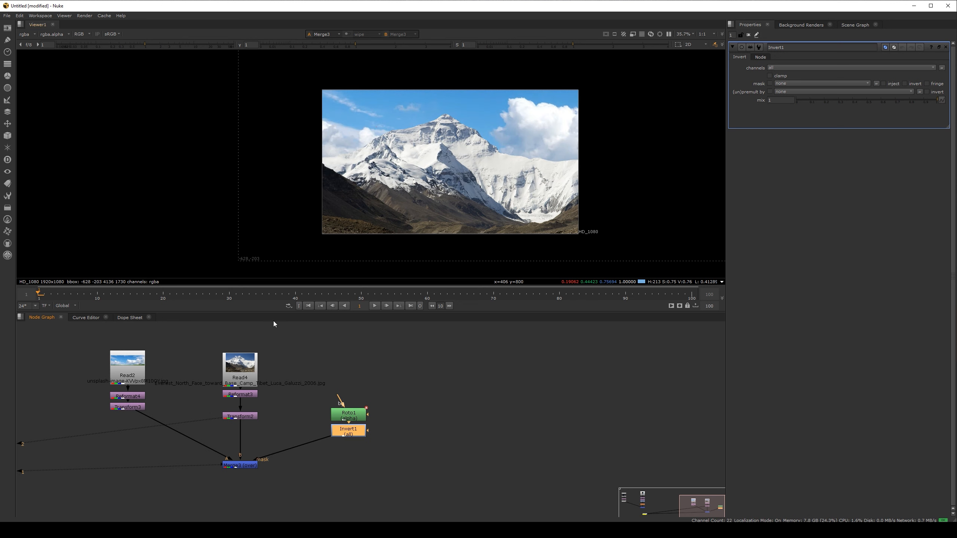
Step: Toggle the Merge node off and on, and view the mountain branch's Transform to compare the original sky with the composite
{"action": "left_click", "coordinate": [238, 465]}
{"action": "key", "text": "d"}
{"action": "key", "text": "d"}
{"action": "key", "text": "d"}
{"action": "key", "text": "d"}
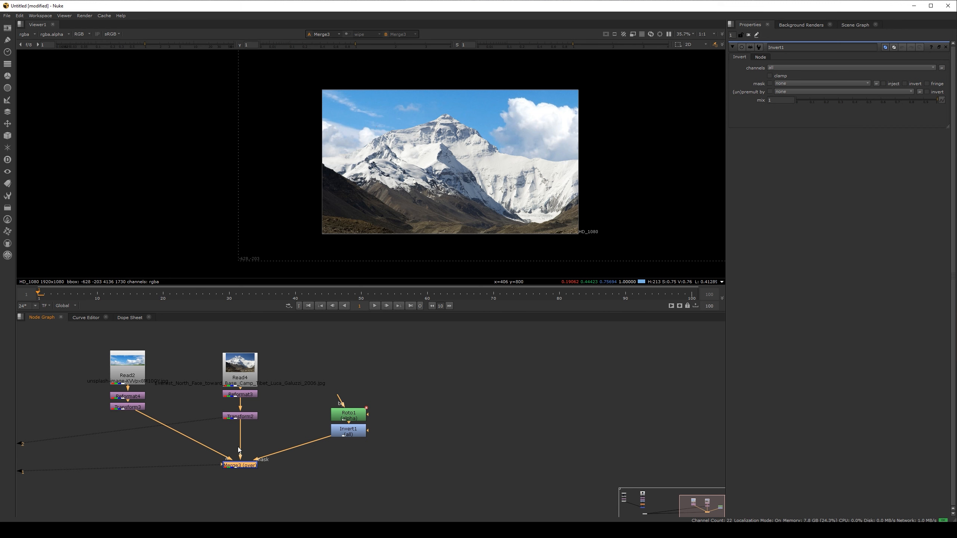
{"action": "left_click", "coordinate": [246, 418]}
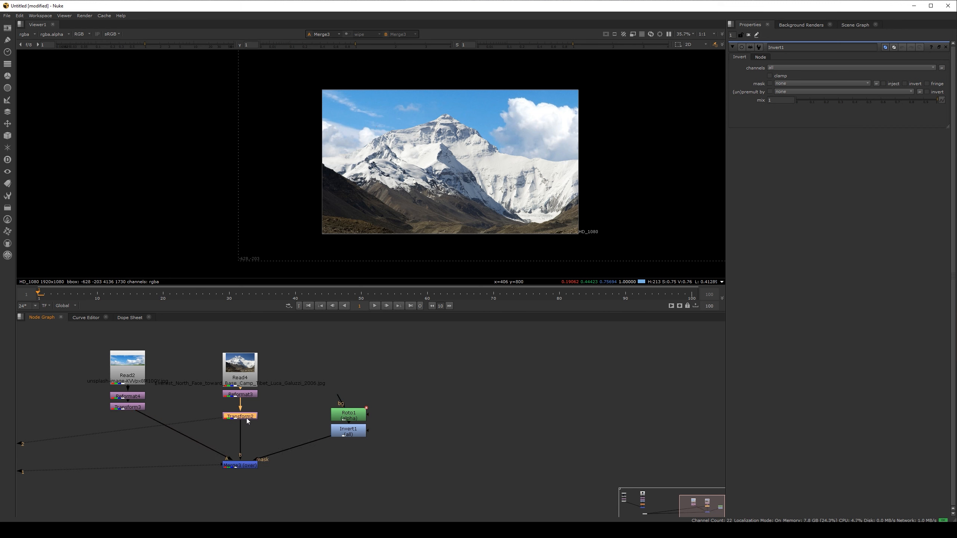
{"action": "key", "text": "1"}
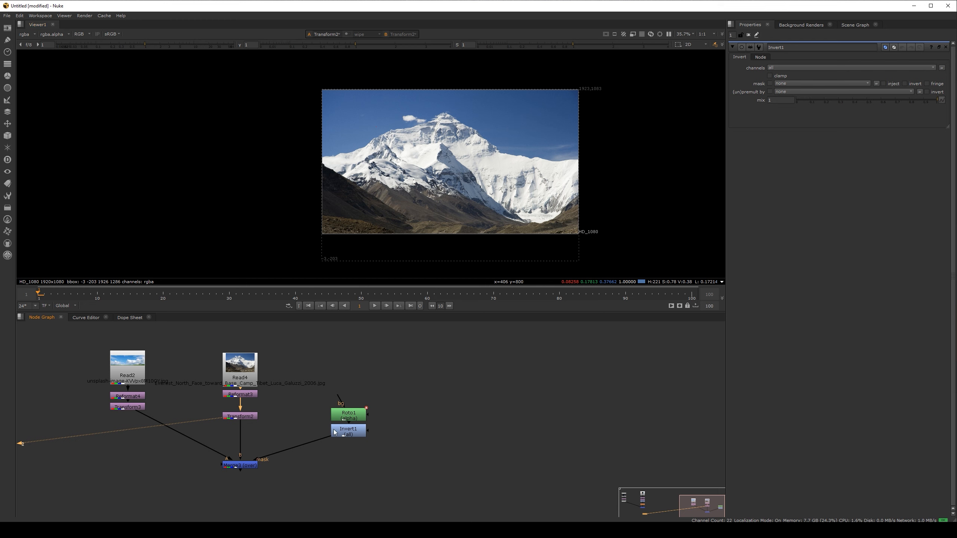
Step: Space the Roto node farther above the Invert node and inspect the merged mountain and sky image
{"action": "left_click_drag", "start_coordinate": [348, 416], "coordinate": [347, 403]}
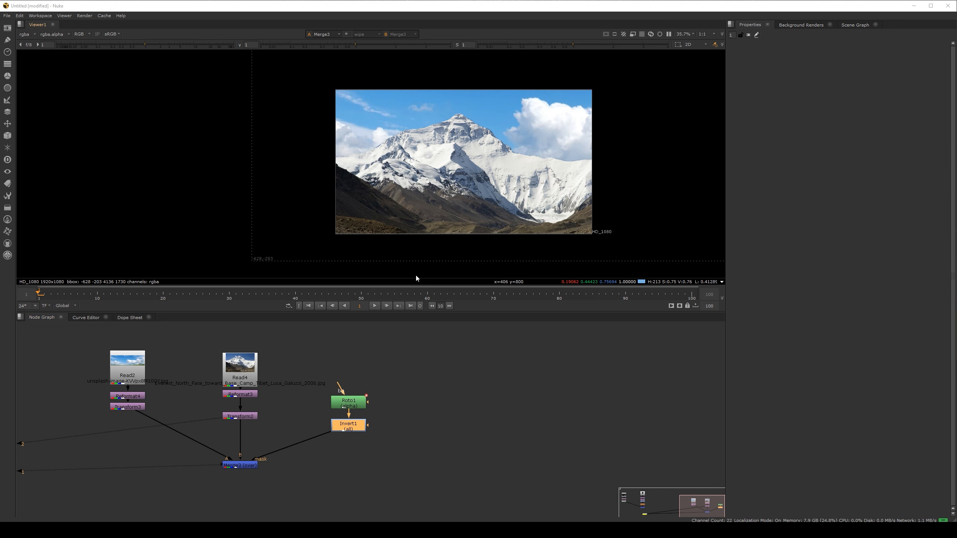
{"action": "middle_click_drag", "start_coordinate": [418, 231], "coordinate": [347, 238]}
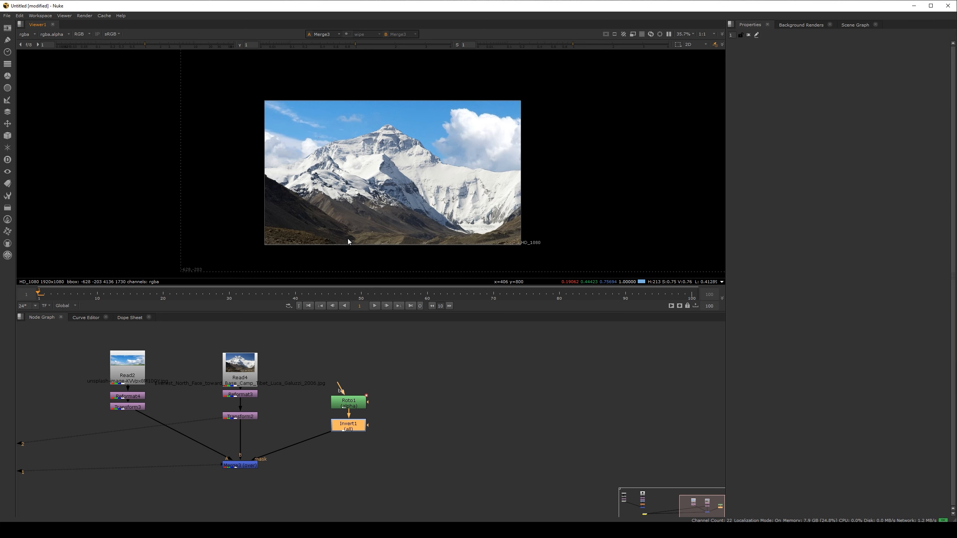
{"action": "scroll", "coordinate": [348, 238], "scroll_direction": "up", "scroll_amount": 2}
{"action": "scroll", "coordinate": [297, 181], "scroll_direction": "down", "scroll_amount": 1}
{"action": "middle_click_drag", "start_coordinate": [298, 182], "coordinate": [280, 191]}
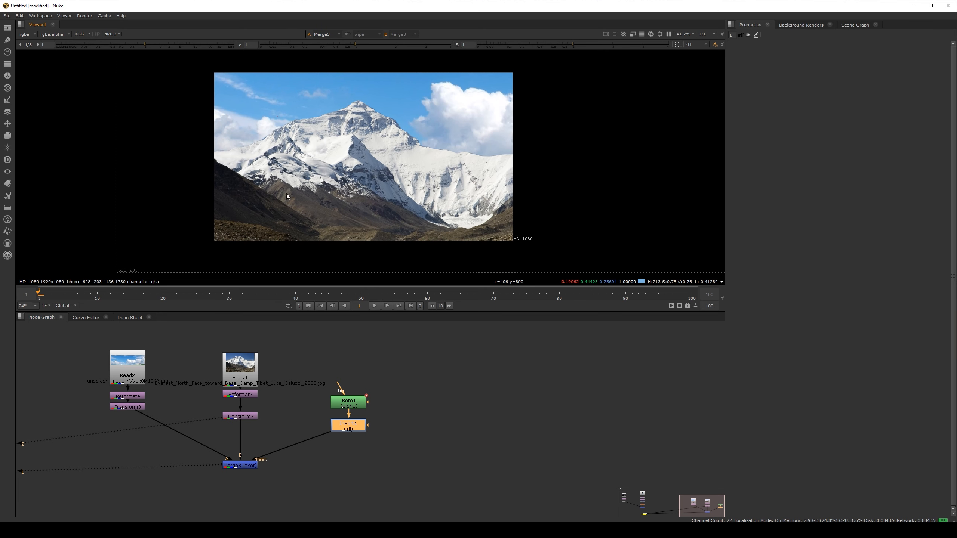